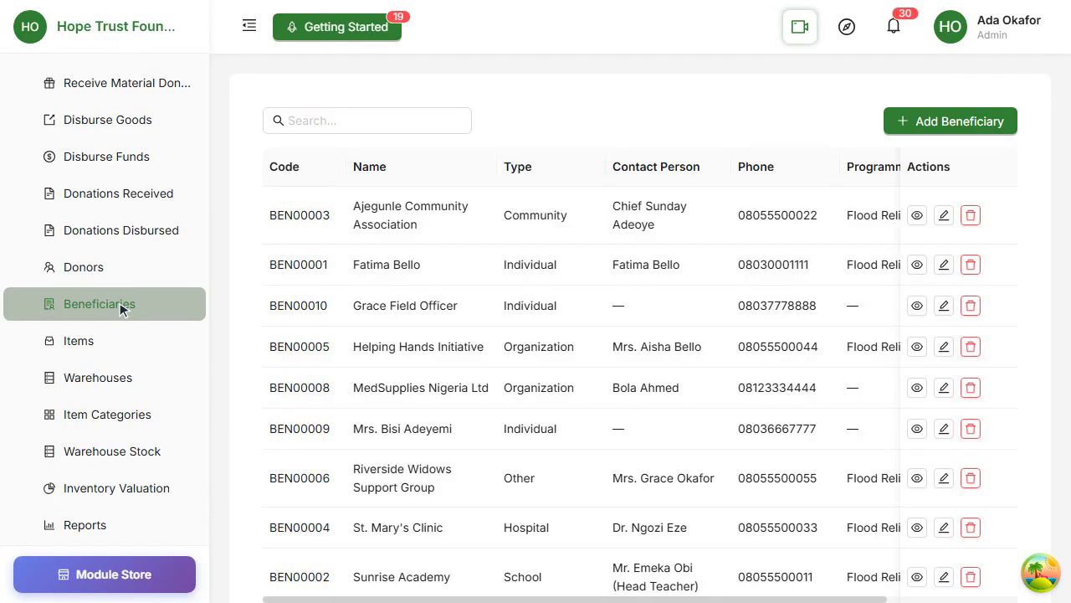
- Find the first individual beneficiary in the list by first name and open the record for editing
left_click(403, 127)
type("Fatima")
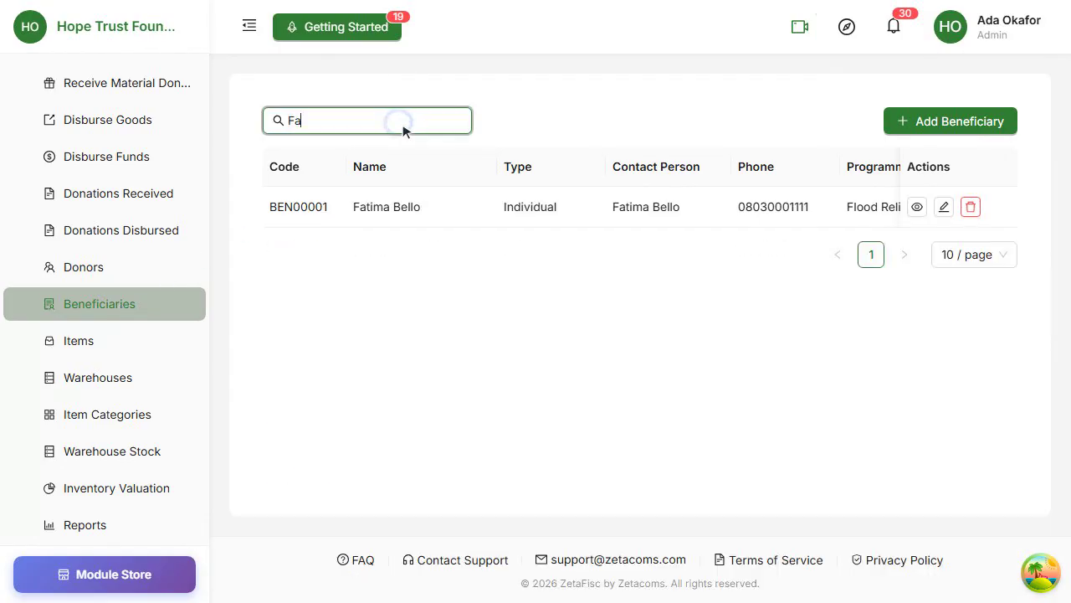
left_click(945, 207)
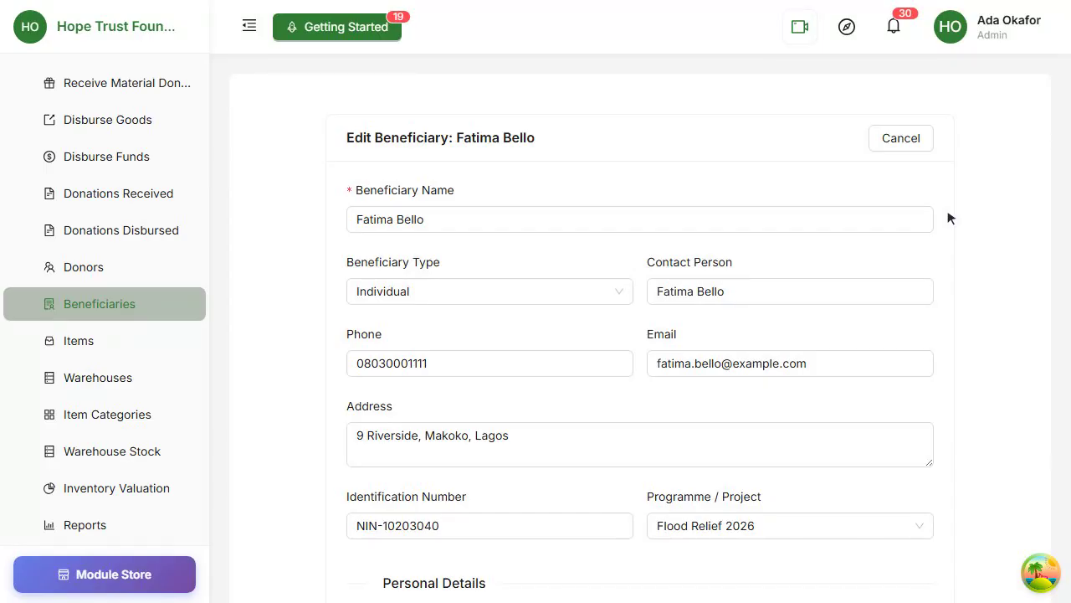
- Set the beneficiary's bank name to Zenith Bank and enter the beneficiary's account number
scroll(948, 216, "down", 8)
left_click(491, 407)
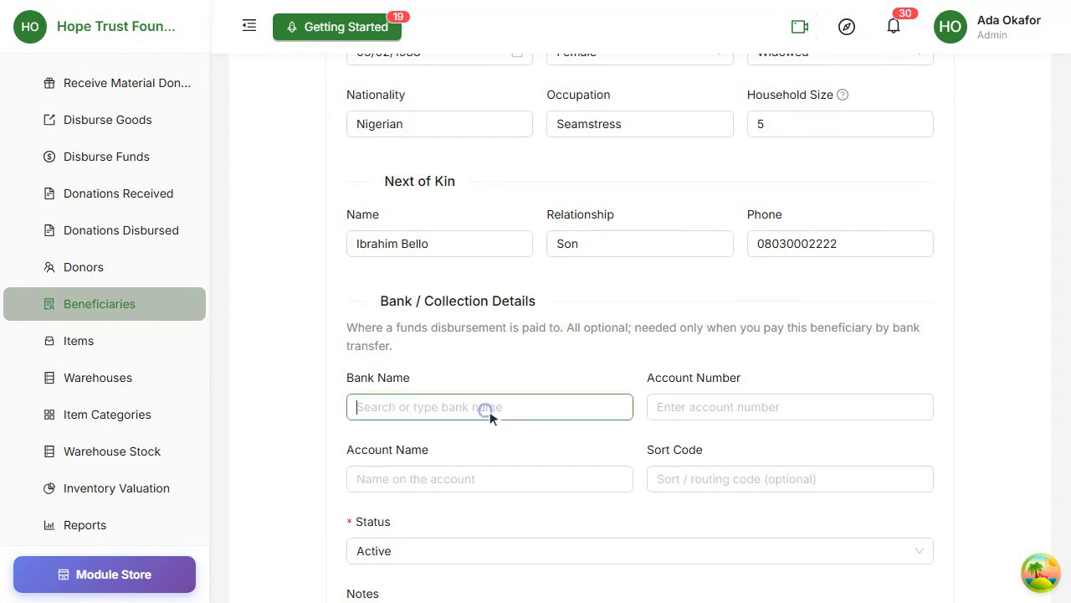
type("Zenith")
left_click(519, 323)
left_click(802, 408)
- Enter the beneficiary's full name as account name, set the sort code to 057150013 and save the beneficiary
scroll(791, 406, "down", 2)
left_click(479, 303)
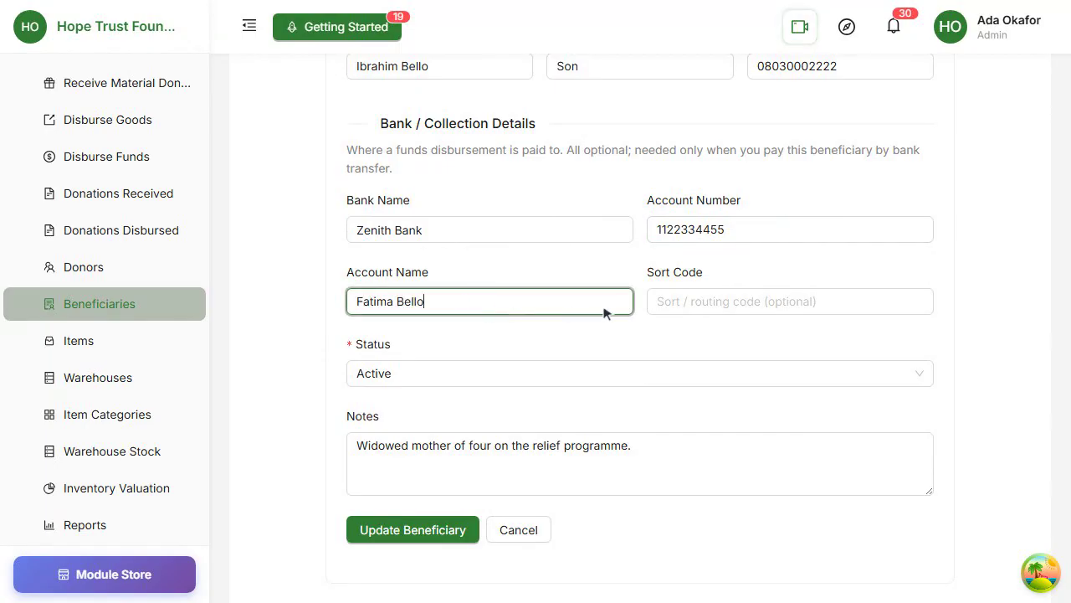
left_click(826, 305)
type("057150013")
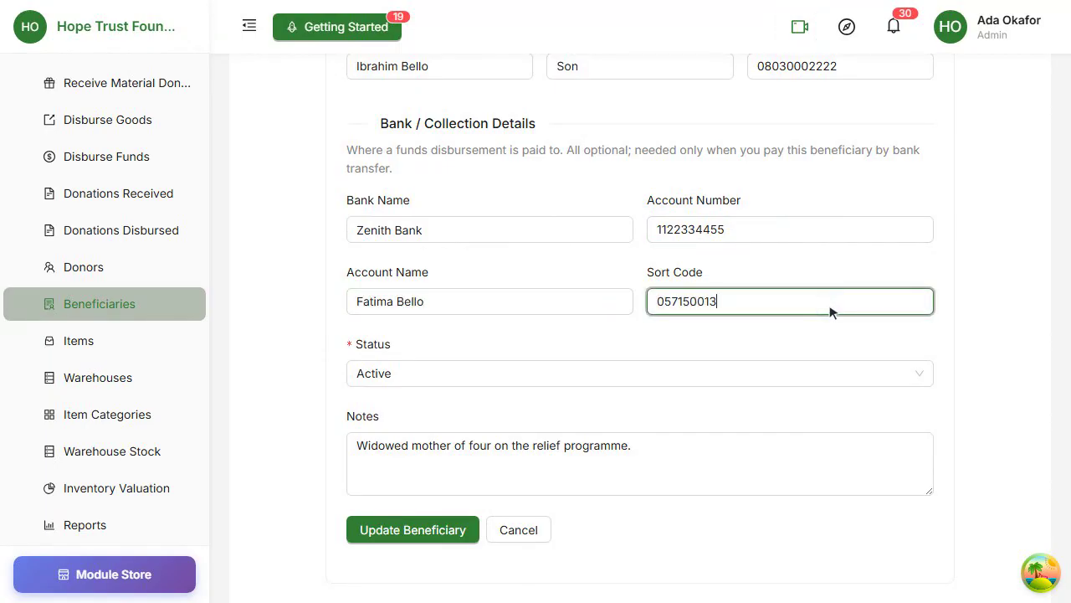
scroll(778, 326, "down", 2)
left_click(411, 421)
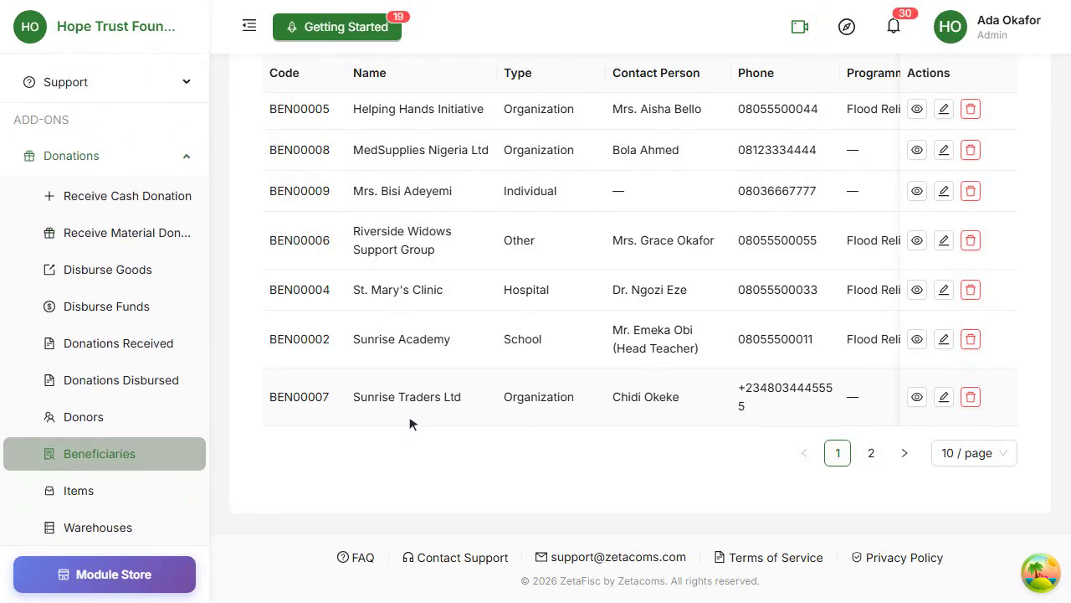
- Start a funds disbursement, set the beneficiary source to Beneficiaries and choose the beneficiary whose bank details were just added
left_click(128, 303)
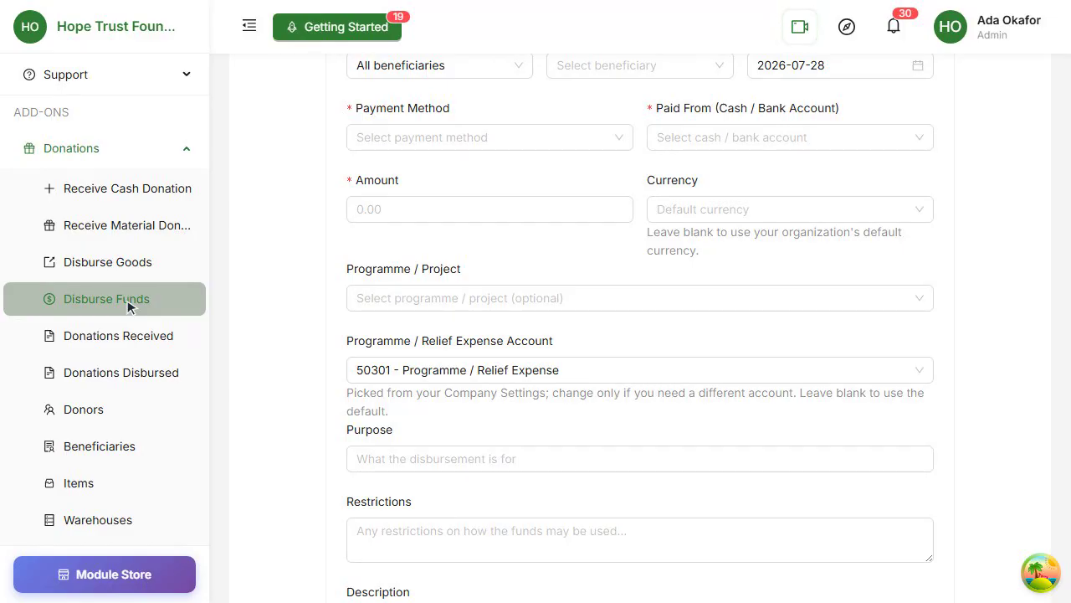
left_click(127, 307)
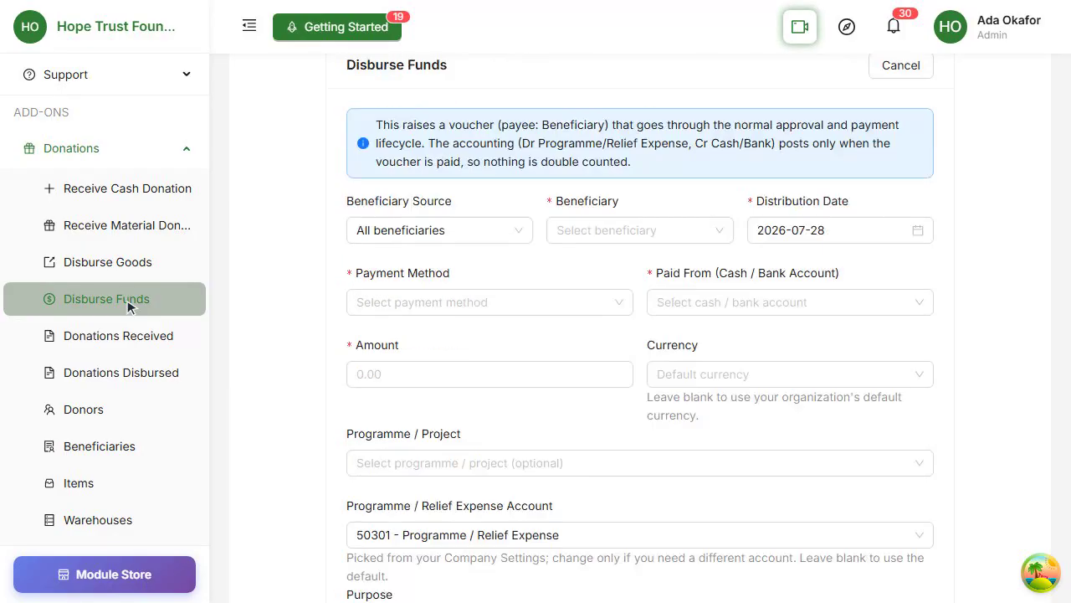
left_click(359, 304)
left_click(429, 368)
left_click(641, 300)
left_click(598, 354)
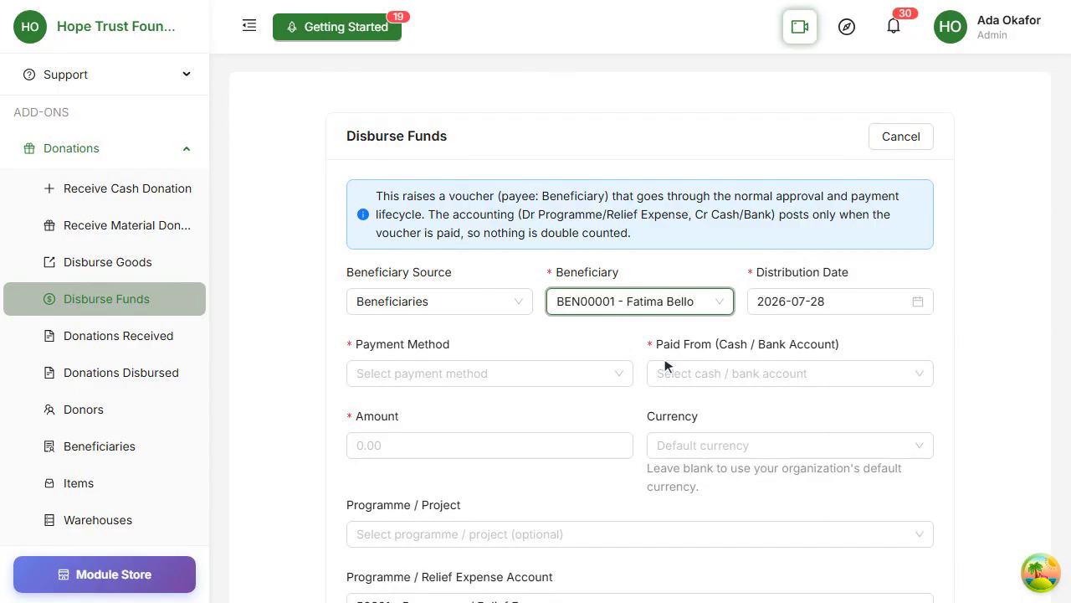
- Set the payment method to Bank Transfer and the paid-from account to 1000 - Cash
left_click(518, 373)
left_click(519, 409)
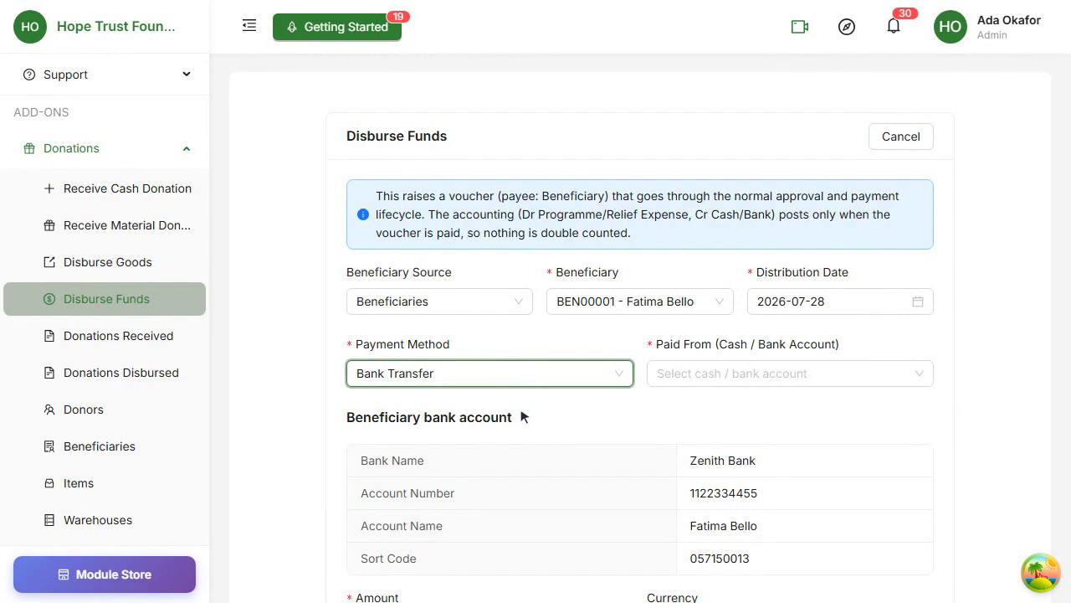
left_click(827, 374)
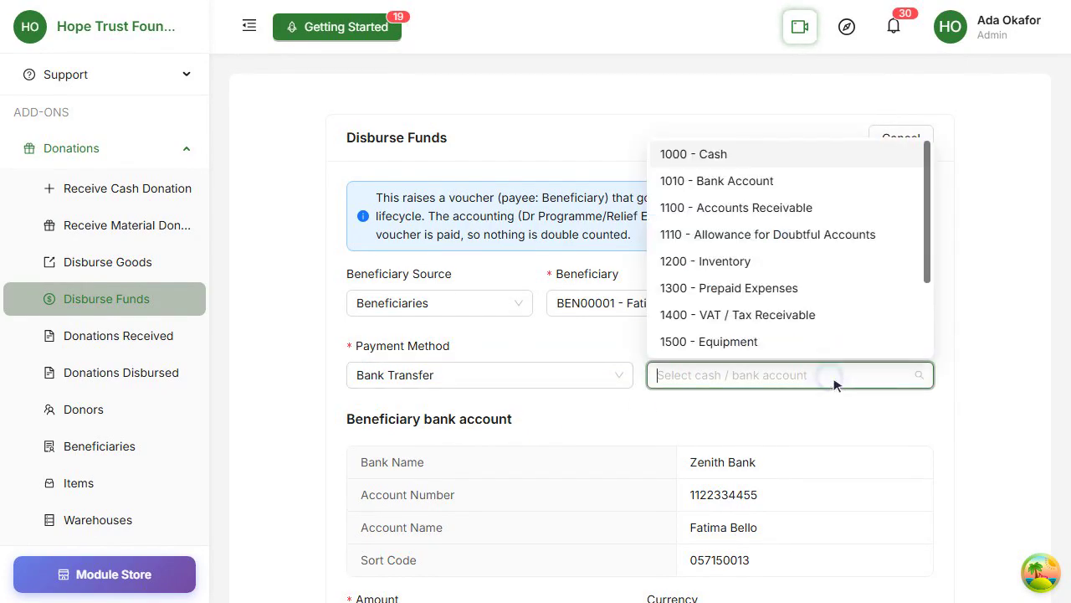
left_click(753, 154)
- Set the disbursement amount to 75,000 in Nigerian Naira and the programme to Flood Relief 2026
scroll(815, 229, "down", 4)
left_click(472, 303)
type("750000")
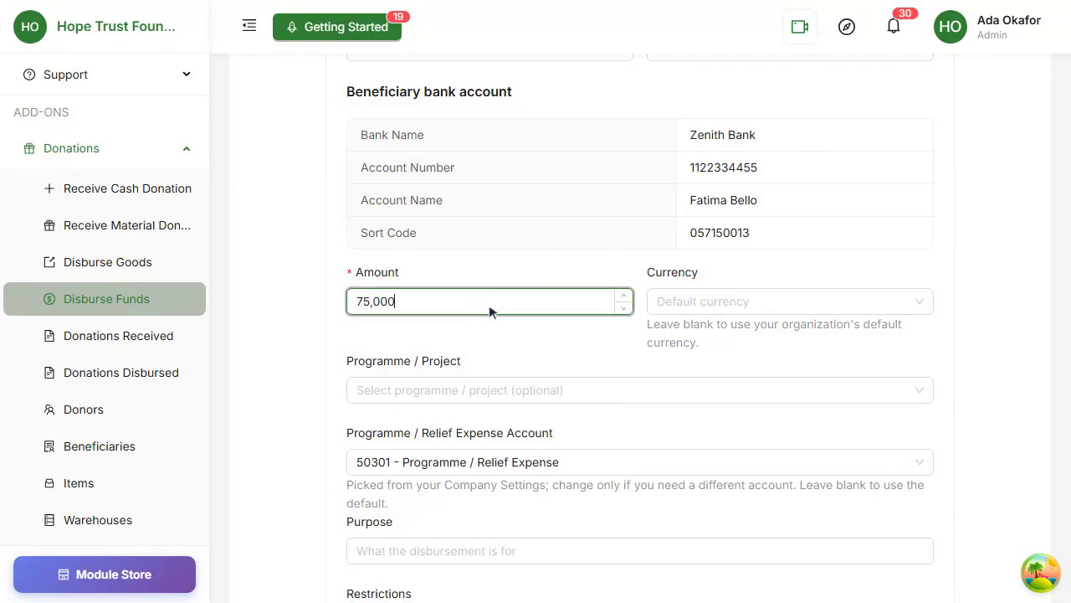
left_click(832, 301)
left_click(762, 334)
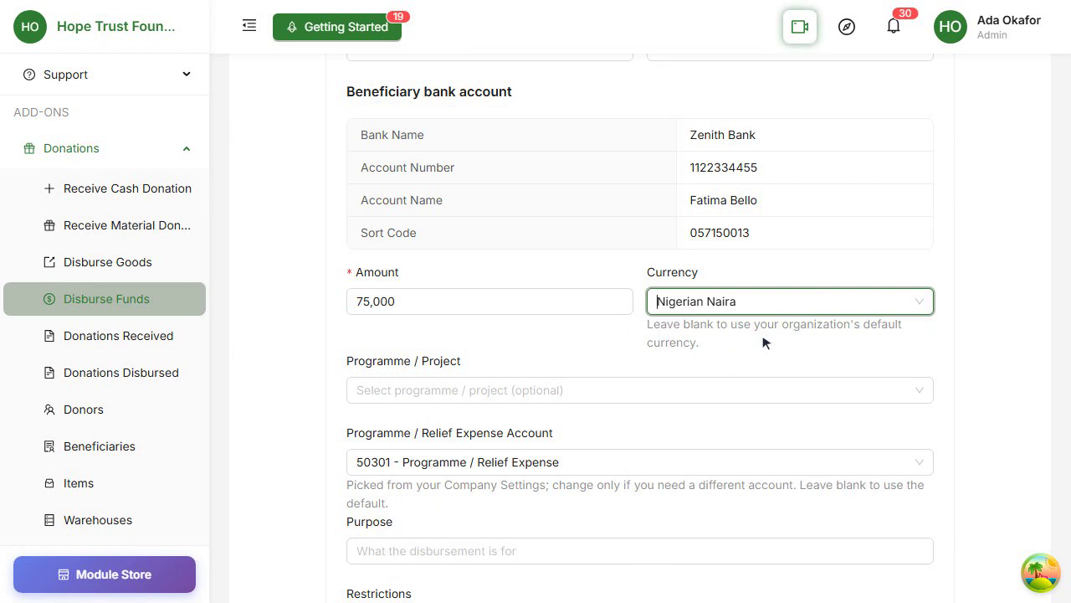
left_click(665, 390)
scroll(721, 304, "down", 2)
left_click(721, 304)
- Set the purpose to "Cash relief grant for the beneficiary" and the restrictions to "For household food and medical needs only."
scroll(720, 305, "down", 2)
left_click(576, 303)
type("Cash relief grant for the beneficiary")
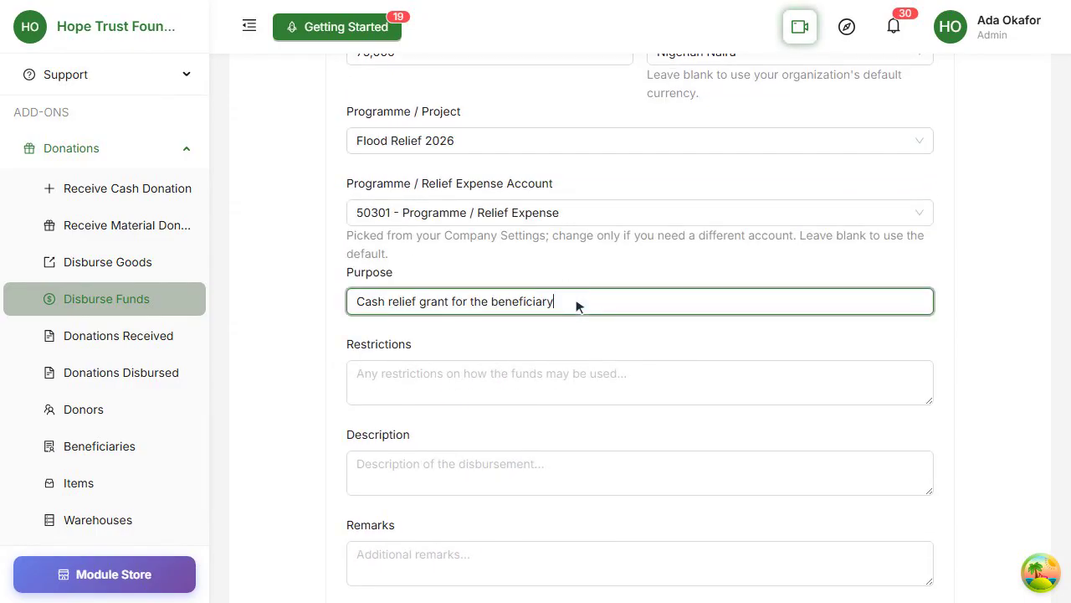
left_click(645, 391)
type("For household")
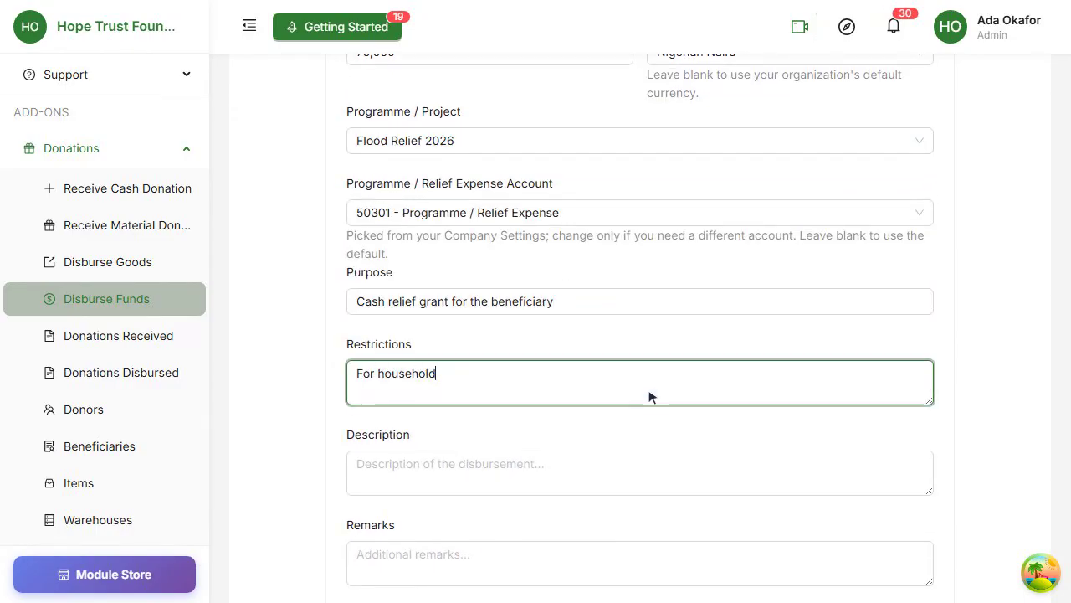
type(" food and medical needs only.")
- Enter the description "Direct cash support paid by bank transfer." and the remark "Beneficiary account confirmed before payment.", and submit the disbursement
scroll(651, 395, "down", 2)
left_click(703, 306)
type("Direct cash support paid by bank transfer.")
left_click(632, 390)
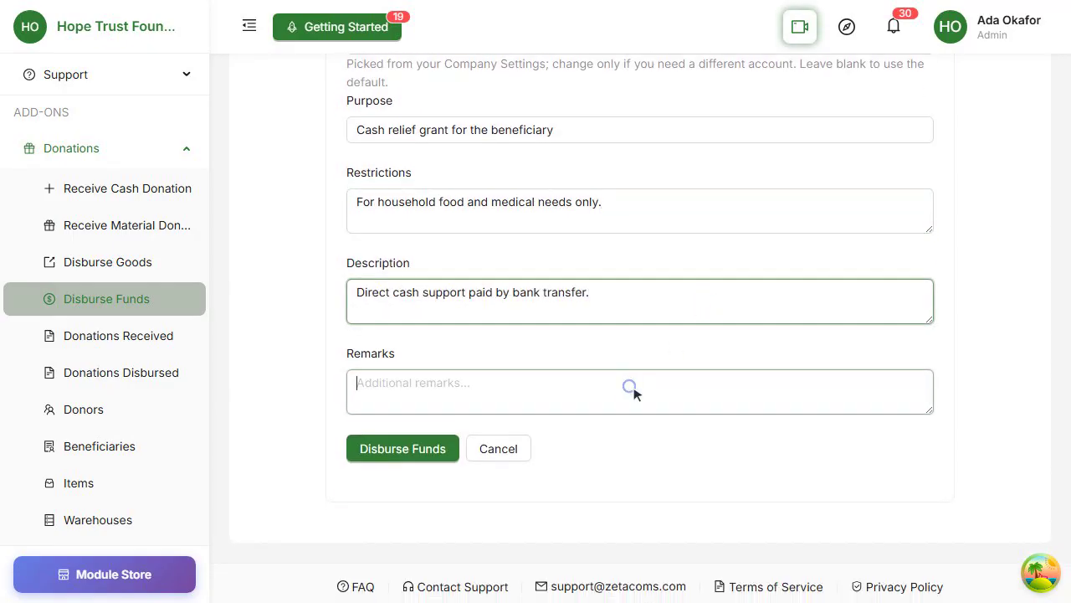
type("Beneficiary account confirmed before payment.")
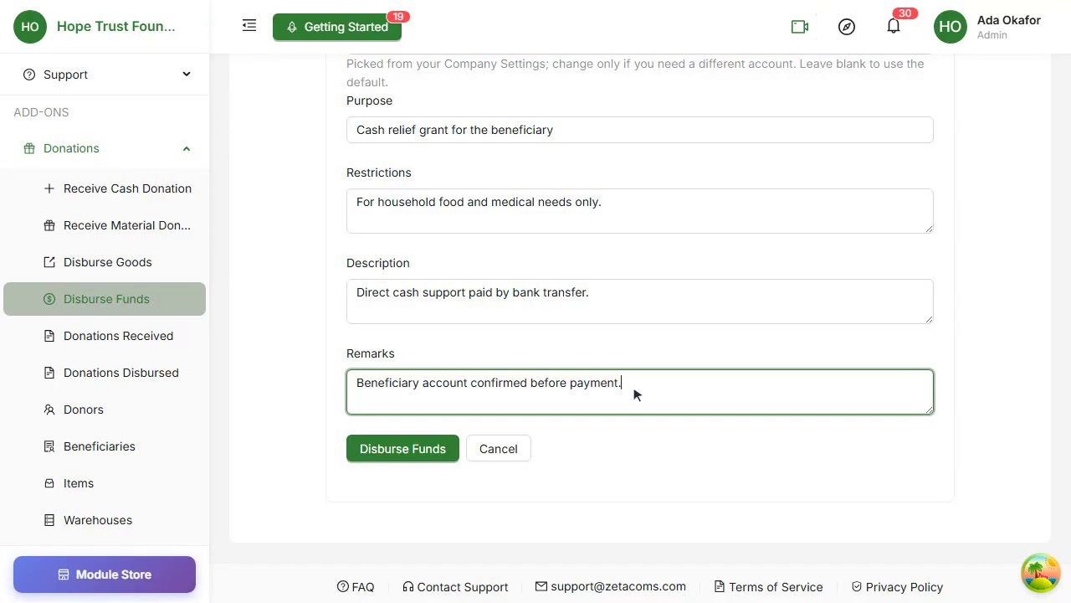
scroll(634, 393, "down", 1)
left_click(419, 420)
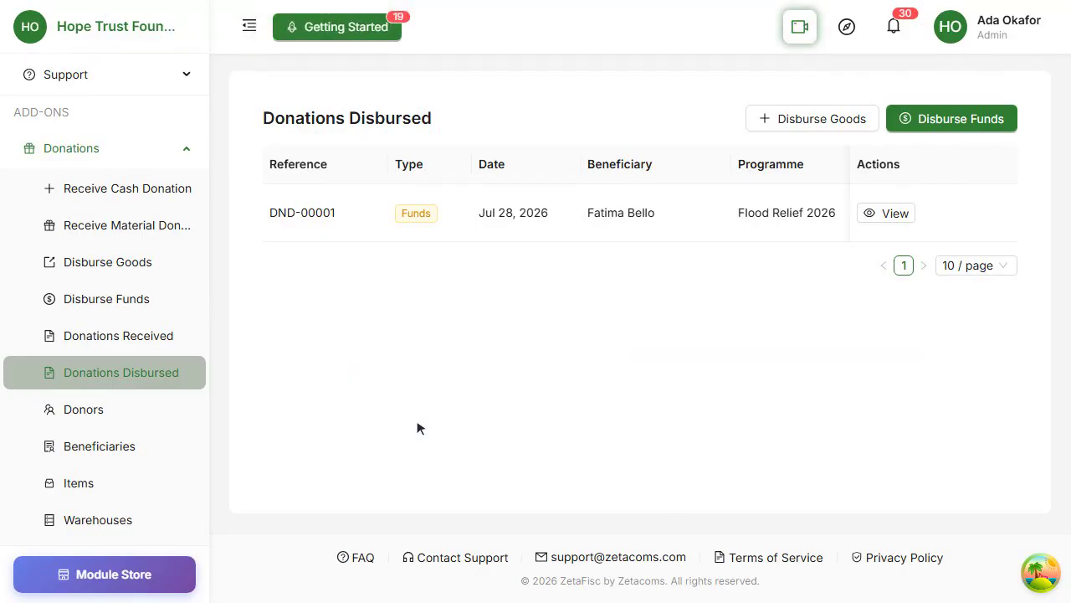
- Open the payment voucher from the new disbursement's details and submit it for approval
left_click(884, 216)
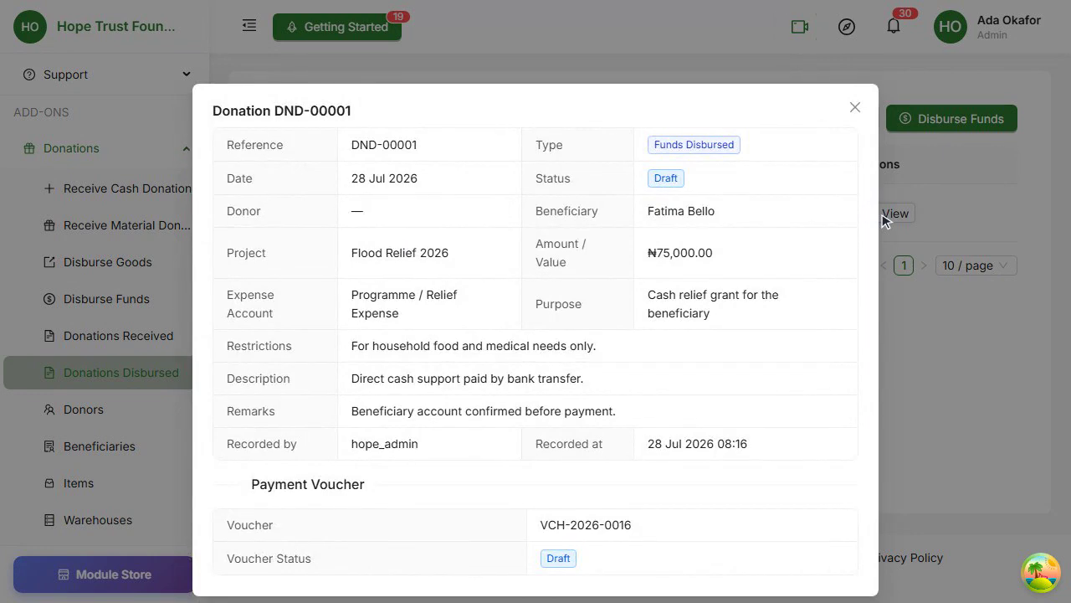
scroll(883, 220, "down", 3)
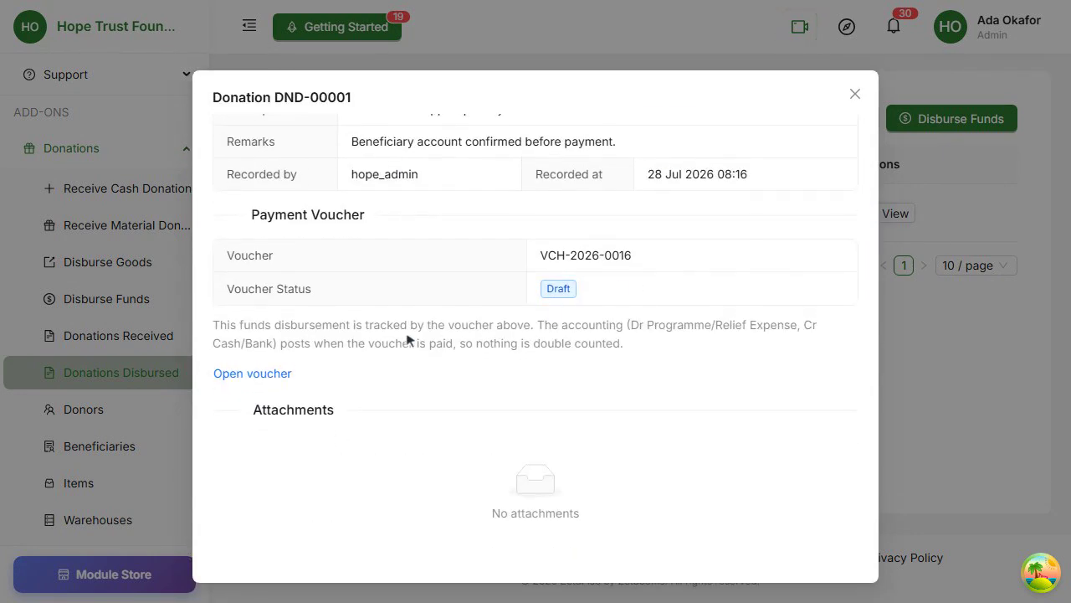
left_click(251, 373)
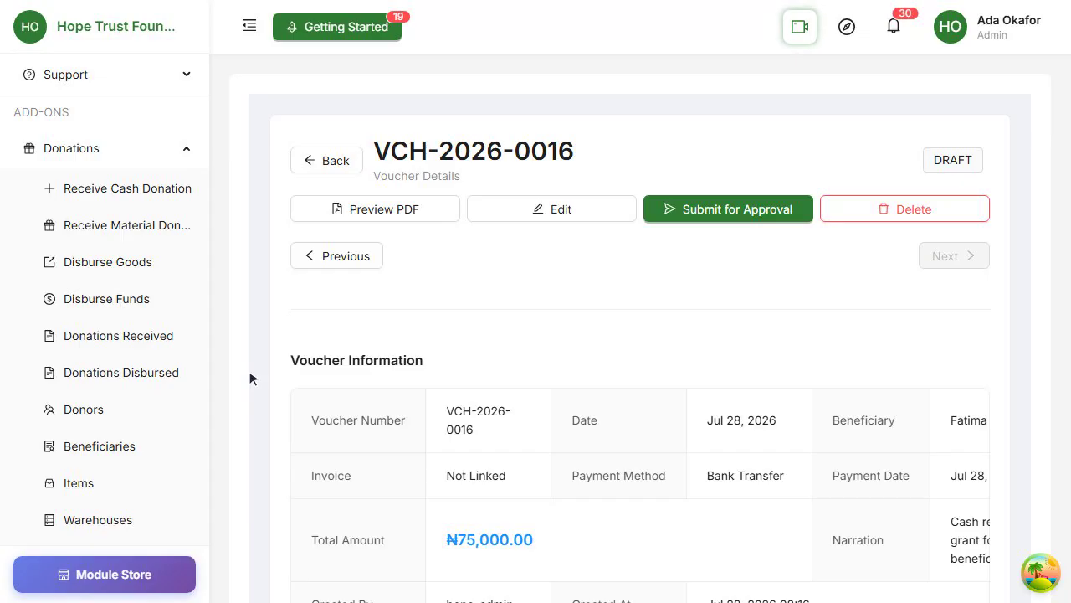
left_click(754, 210)
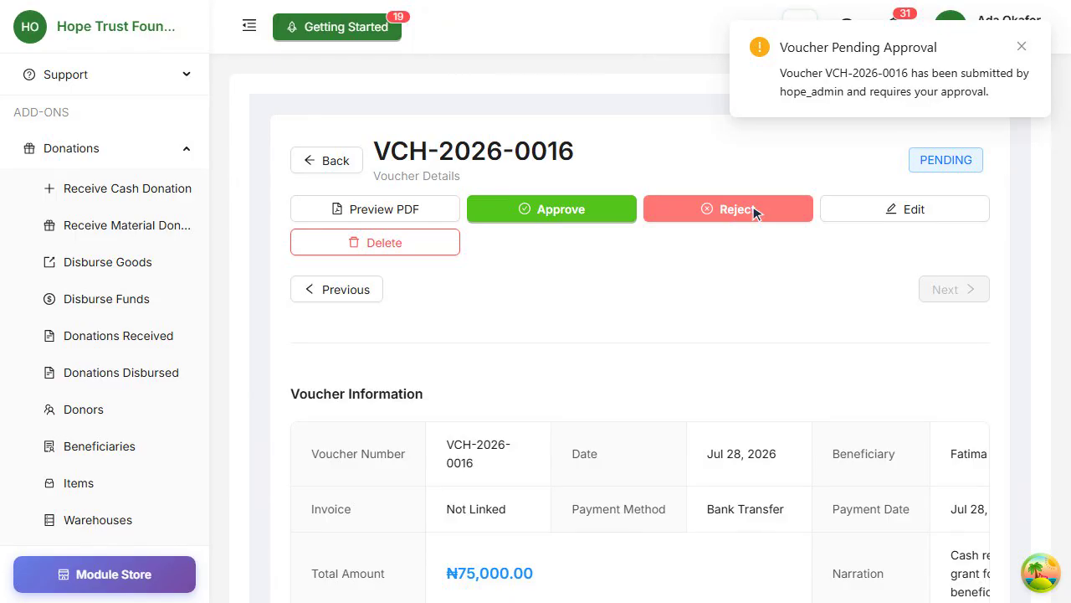
- Approve the voucher with the saved signature, entering the approval PIN to load it
left_click(555, 212)
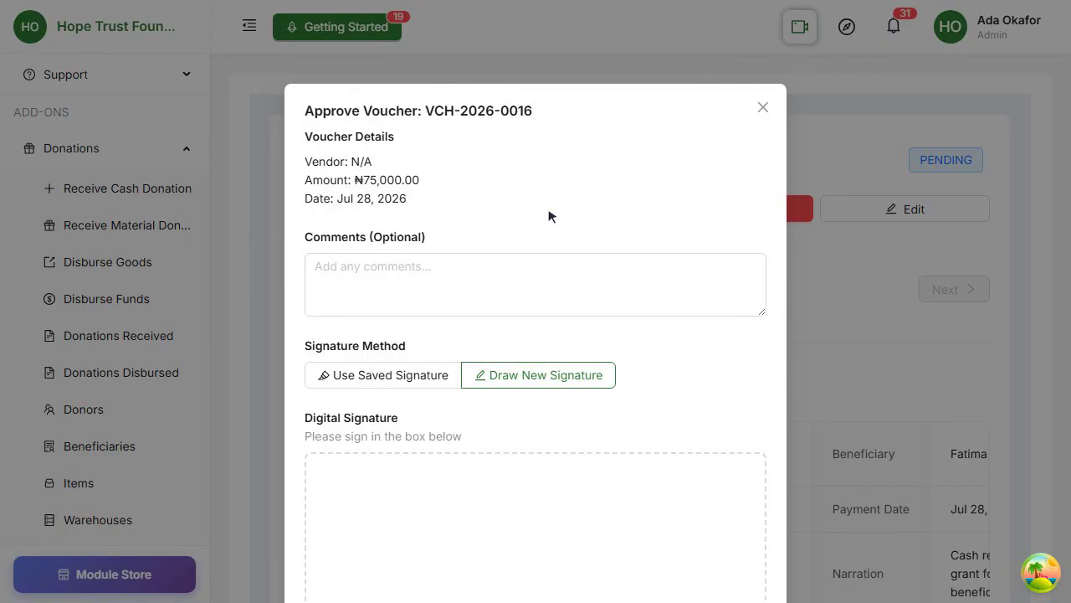
left_click(383, 376)
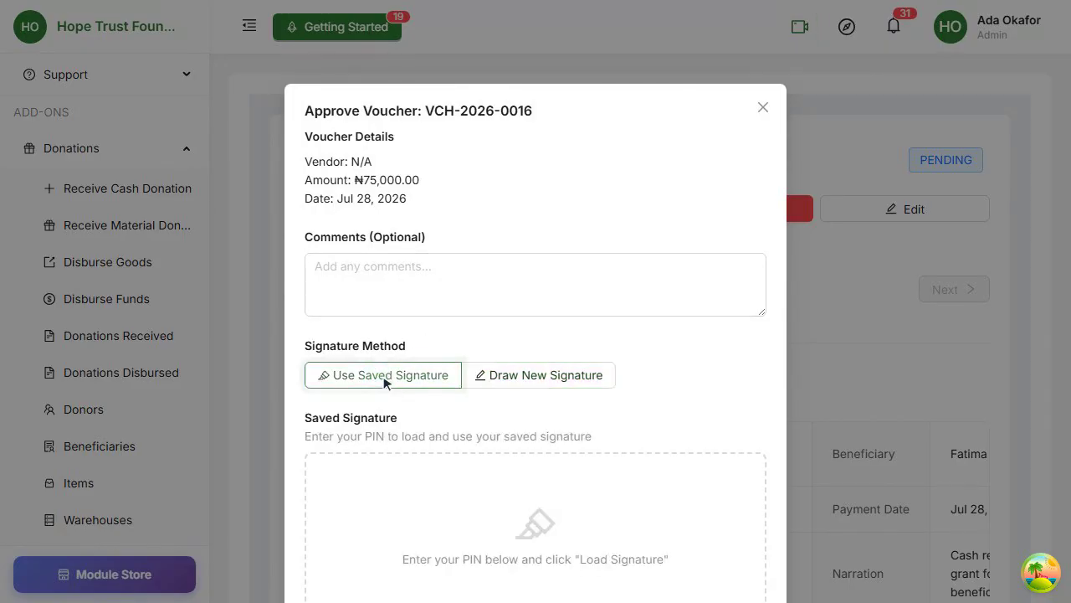
scroll(384, 376, "down", 2)
left_click(384, 500)
type("••••")
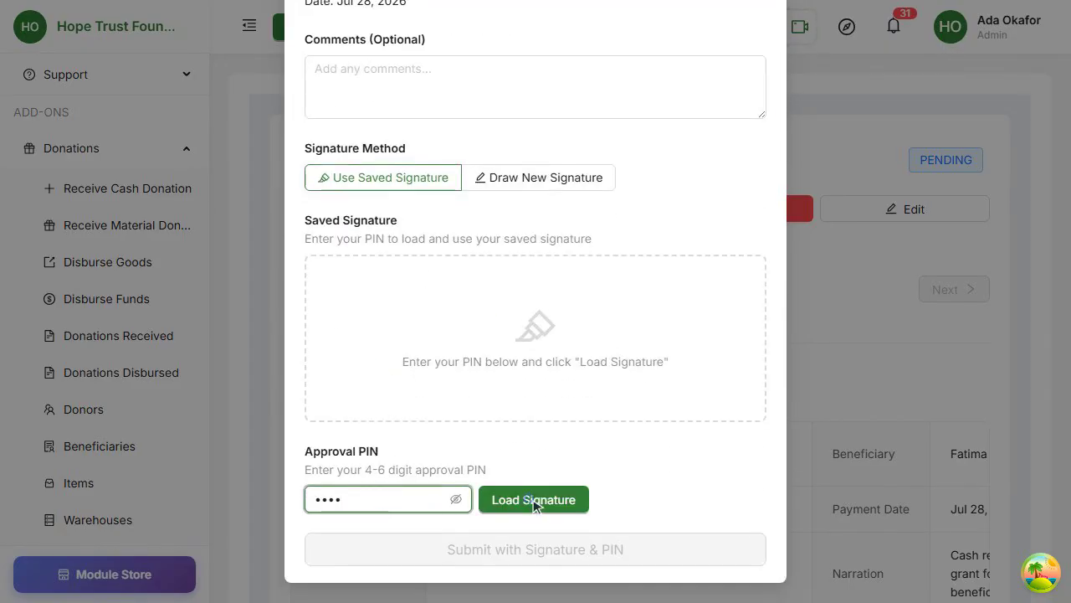
left_click(532, 499)
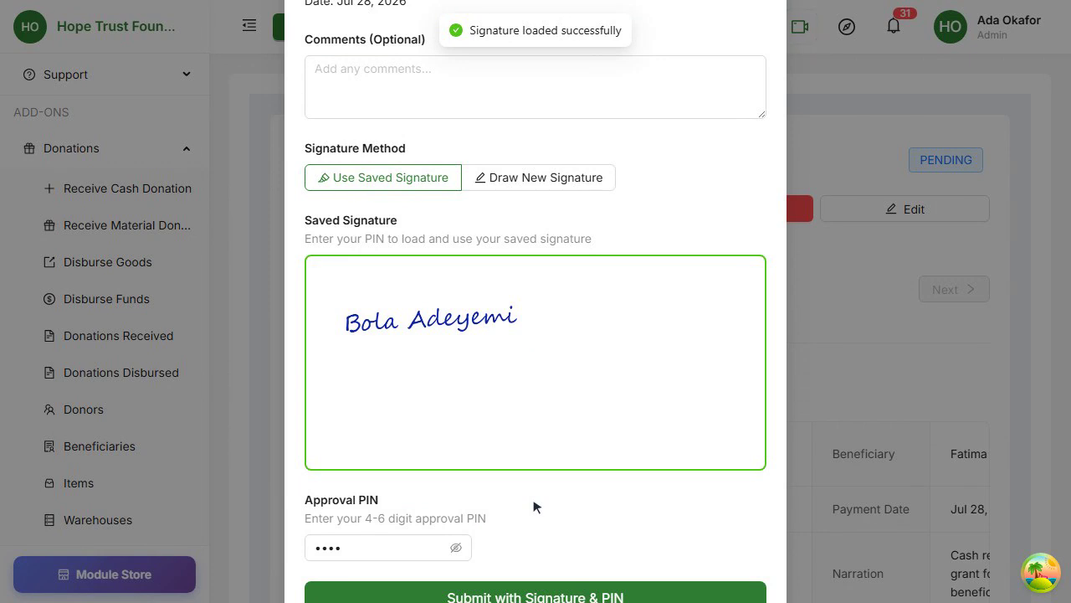
scroll(534, 506, "down", 1)
left_click(524, 553)
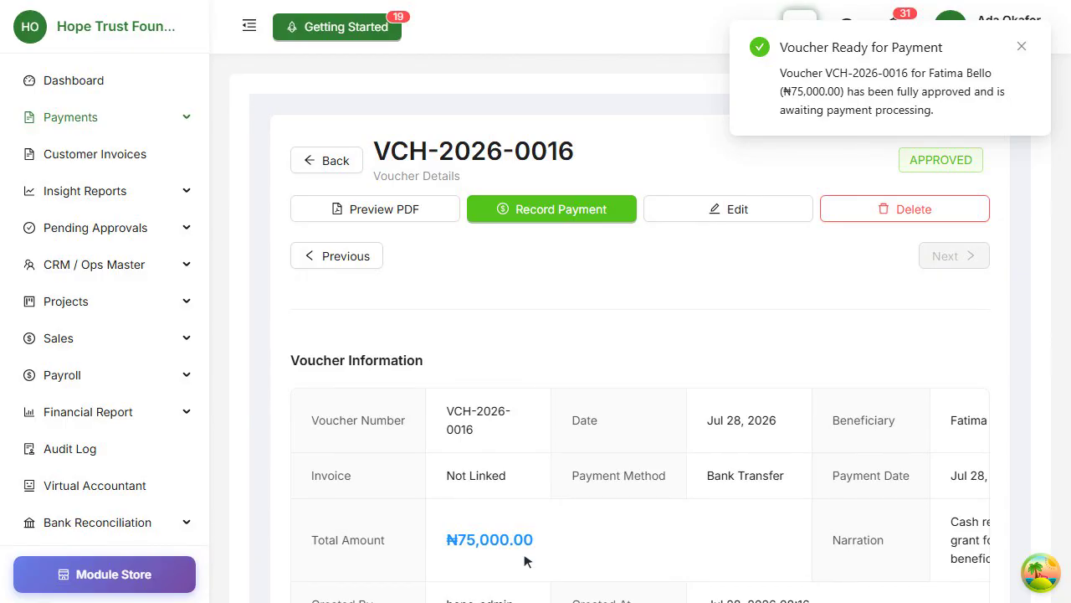
- Record the approved voucher's payment from account 1000 - Cash (Asset/Cash)
left_click(545, 209)
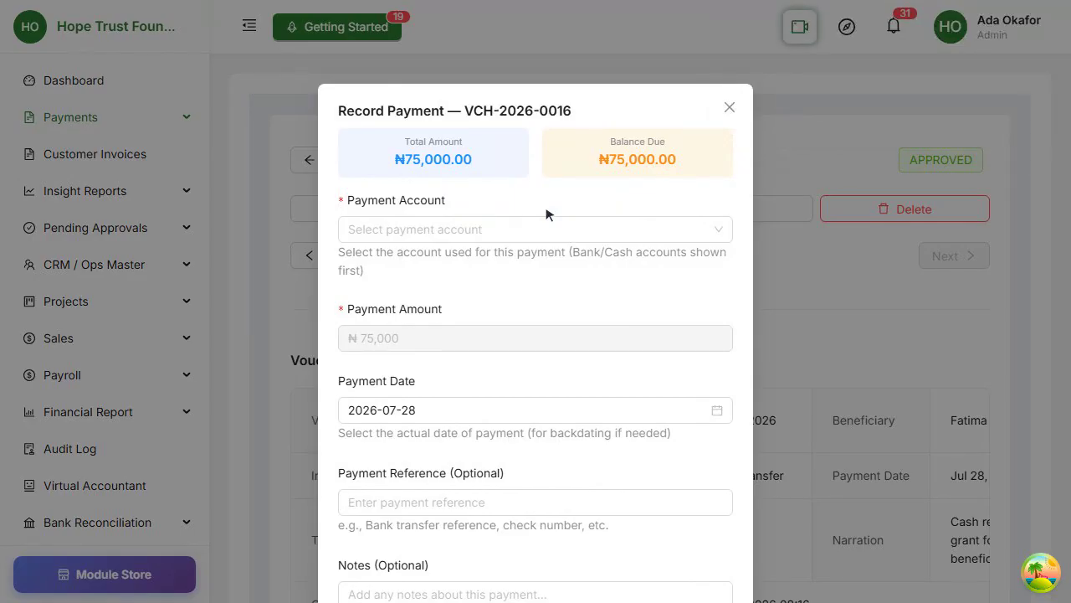
left_click(486, 229)
left_click(509, 263)
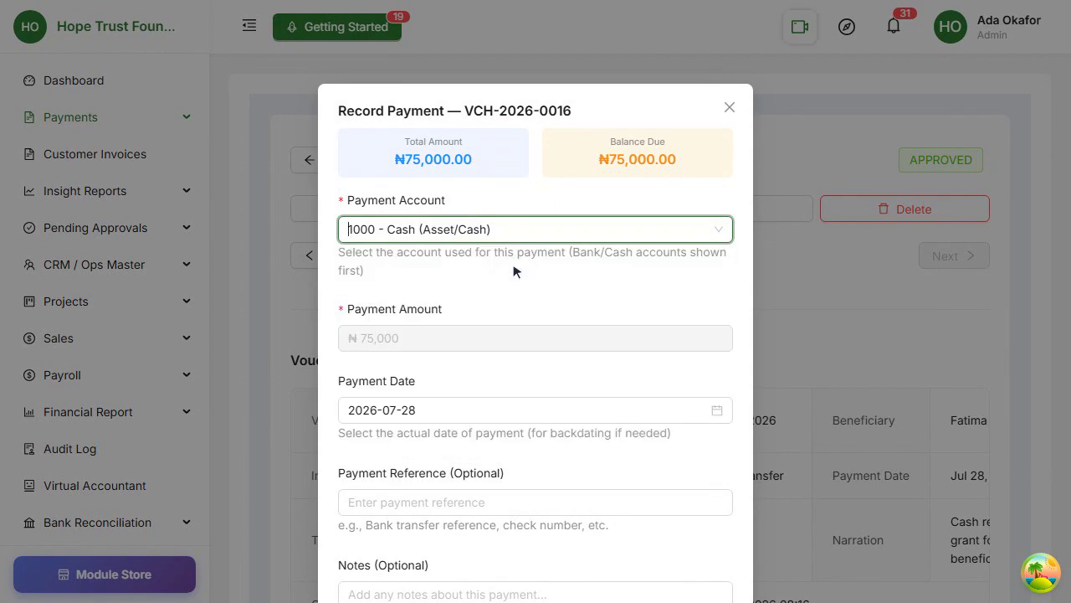
scroll(514, 271, "down", 2)
left_click(665, 552)
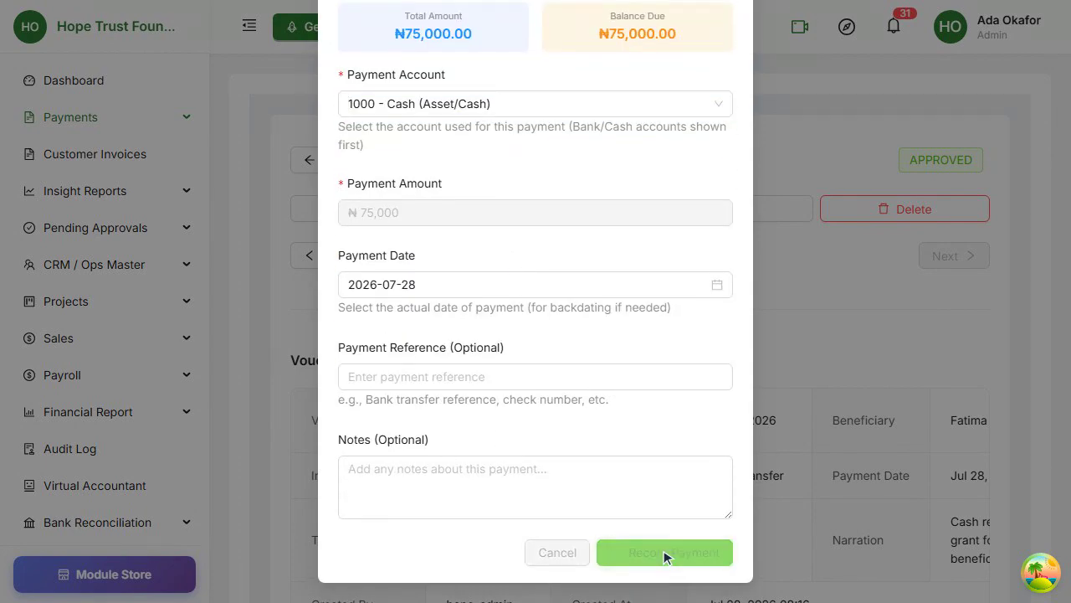